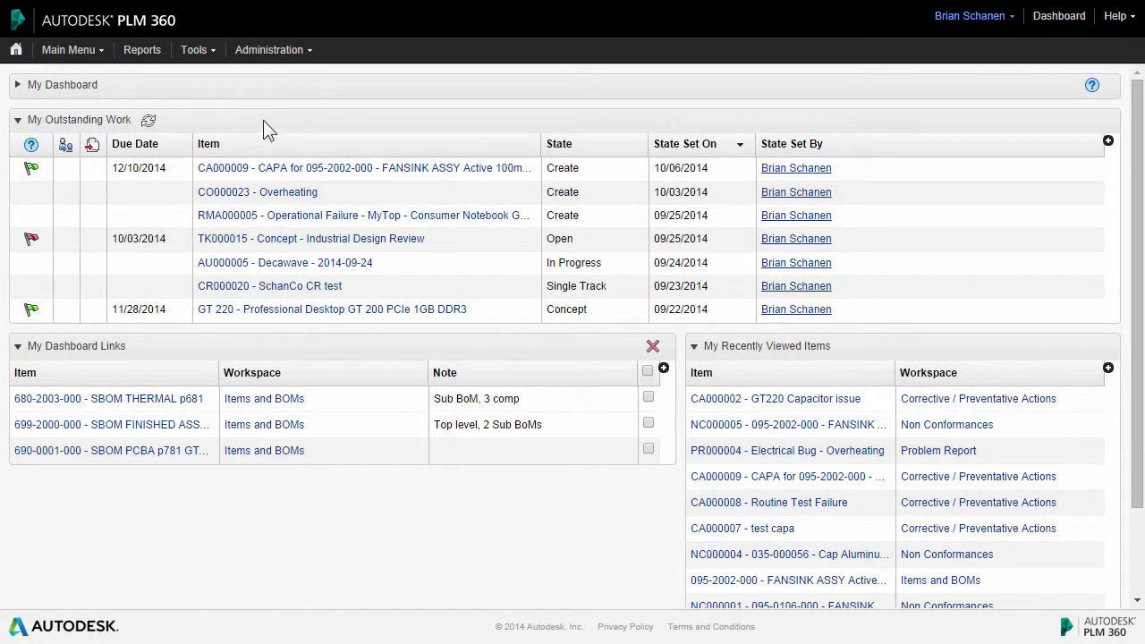
Open a blank Corrective / Preventative Actions form from the Quality workspaces menu
{"action": "left_click", "coordinate": [77, 48]}
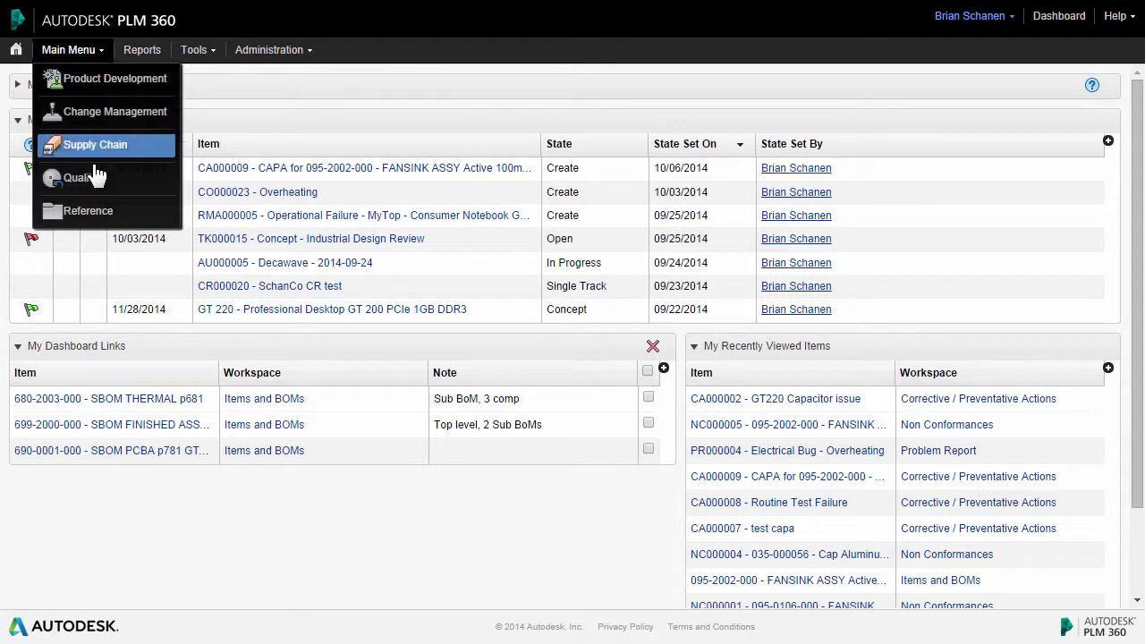
{"action": "mouse_move", "coordinate": [99, 184]}
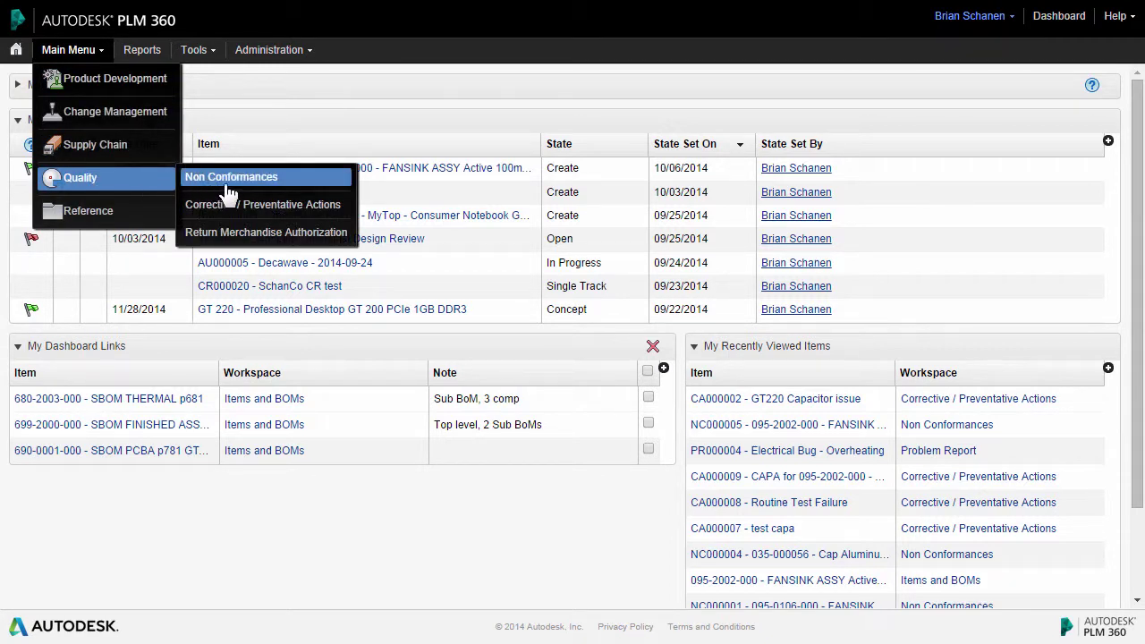
{"action": "left_click", "coordinate": [338, 211]}
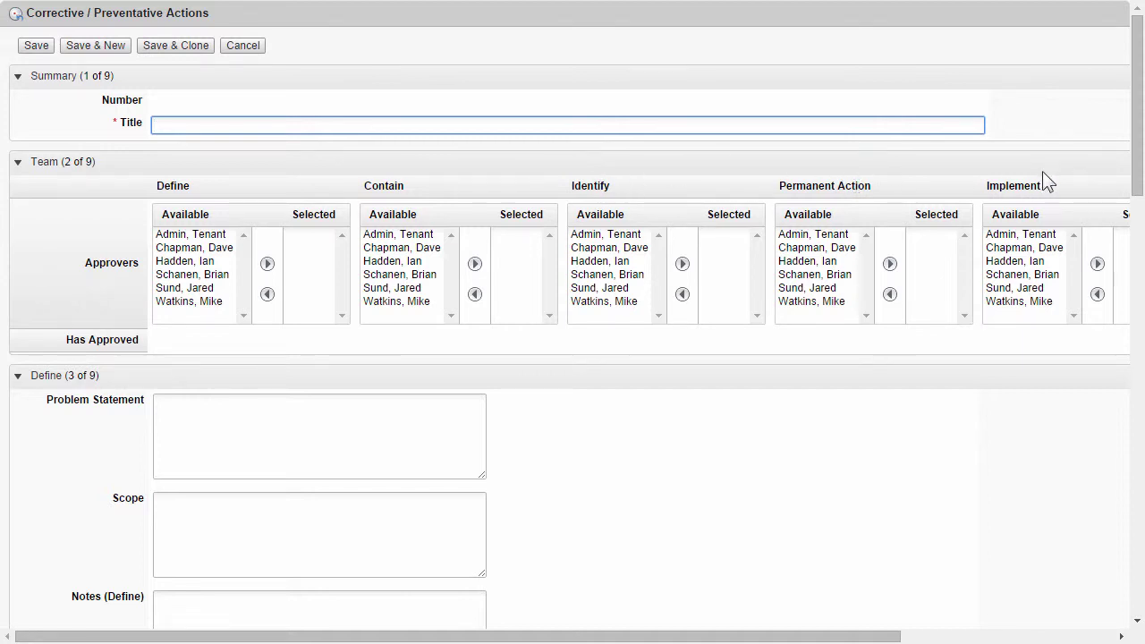
Scroll through all nine sections of the empty new-record form
{"action": "scroll", "coordinate": [69, 445], "scroll_direction": "down", "scroll_amount": 2}
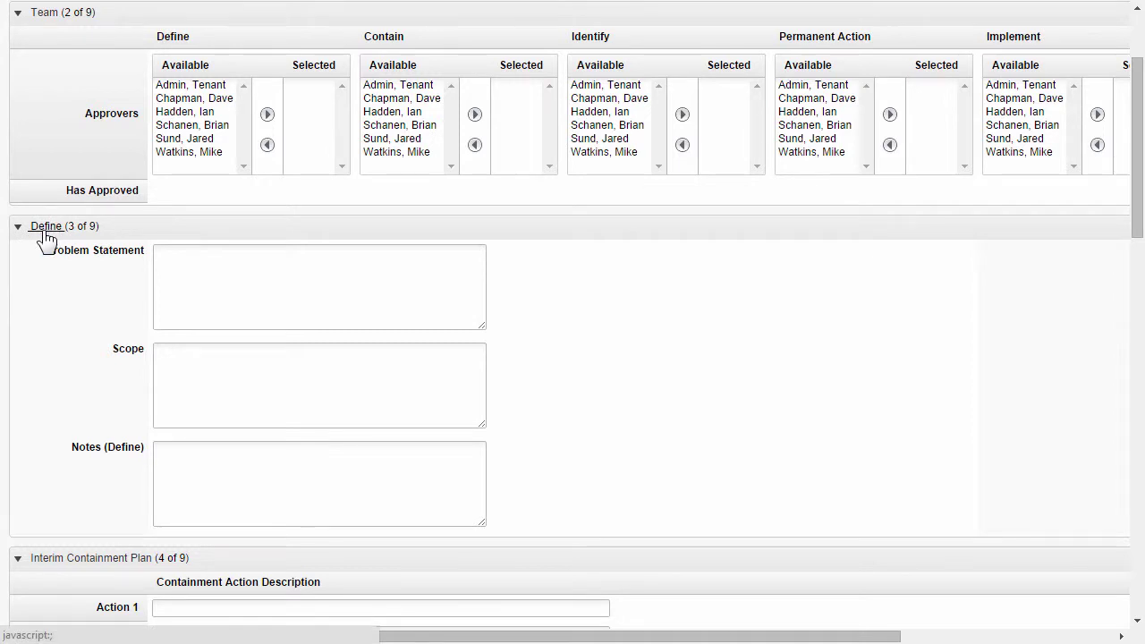
{"action": "scroll", "coordinate": [40, 228], "scroll_direction": "down", "scroll_amount": 2}
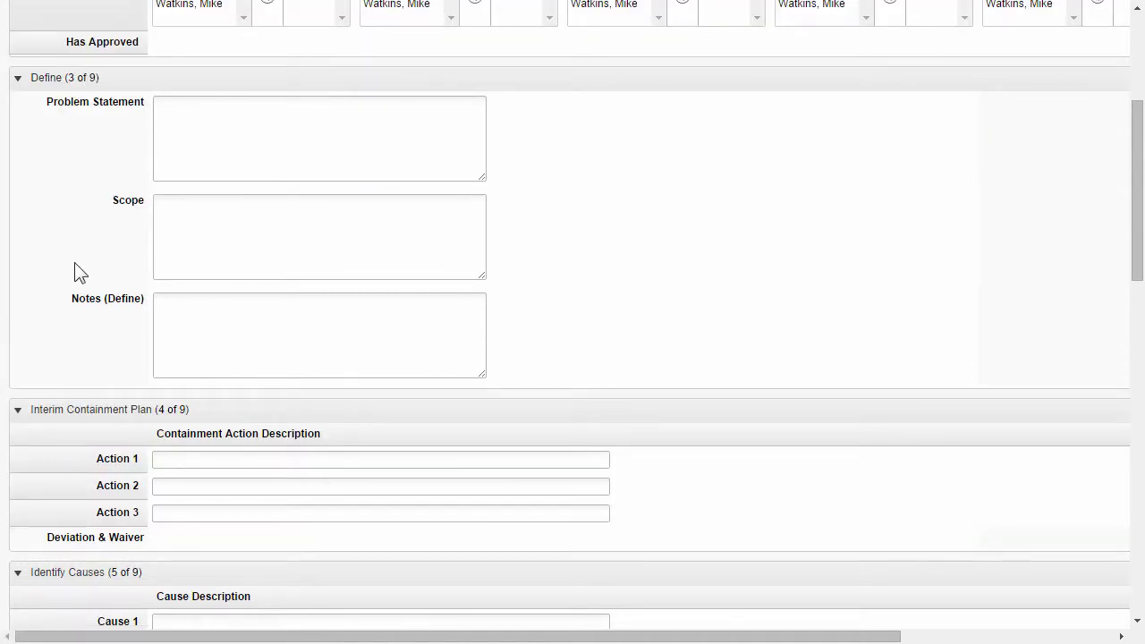
{"action": "scroll", "coordinate": [77, 271], "scroll_direction": "down", "scroll_amount": 2}
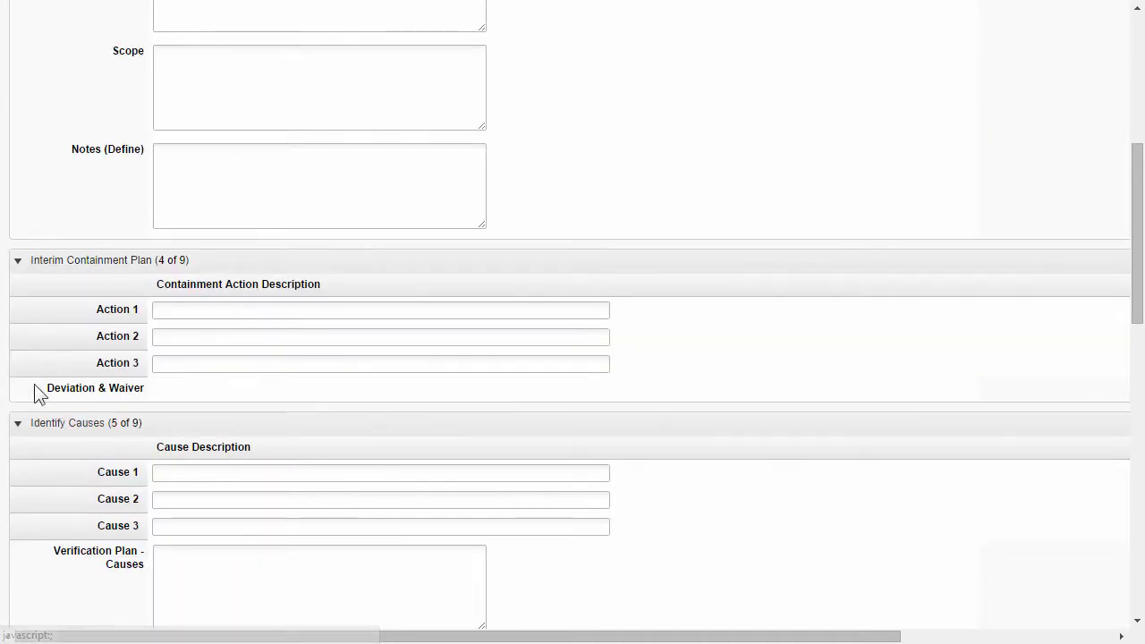
{"action": "scroll", "coordinate": [34, 384], "scroll_direction": "down", "scroll_amount": 4}
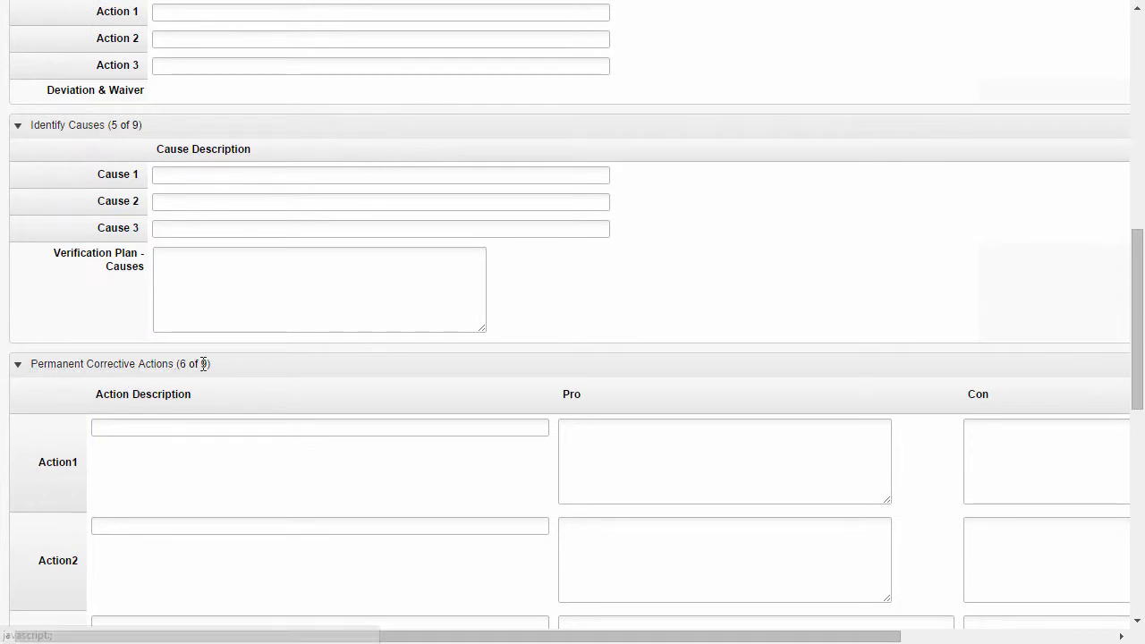
{"action": "scroll", "coordinate": [39, 421], "scroll_direction": "down", "scroll_amount": 8}
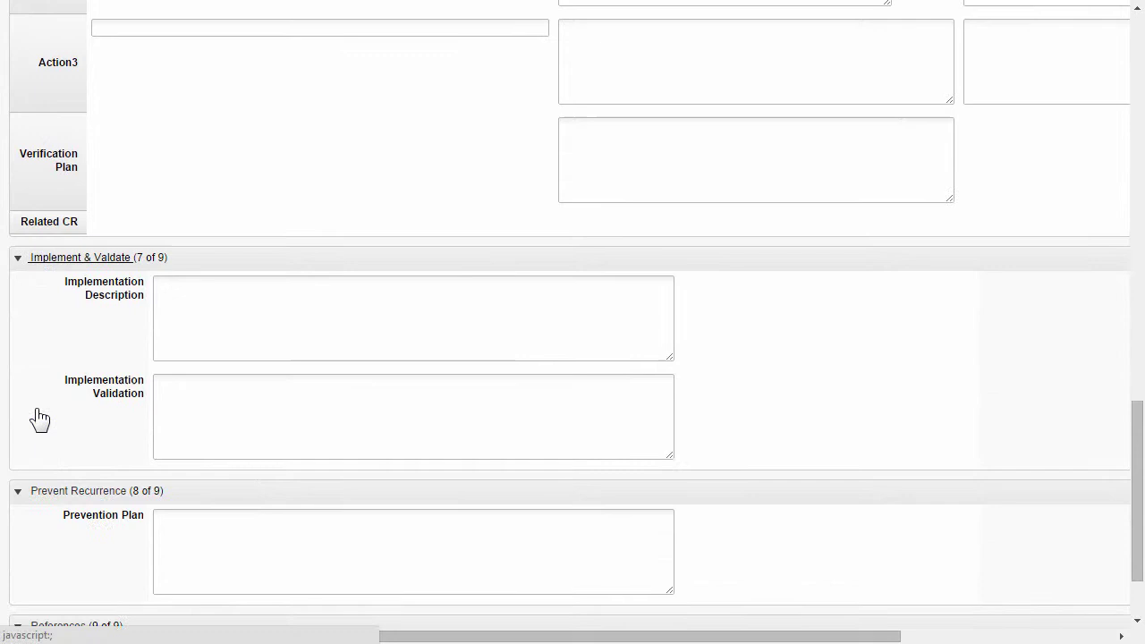
{"action": "scroll", "coordinate": [46, 268], "scroll_direction": "down", "scroll_amount": 2}
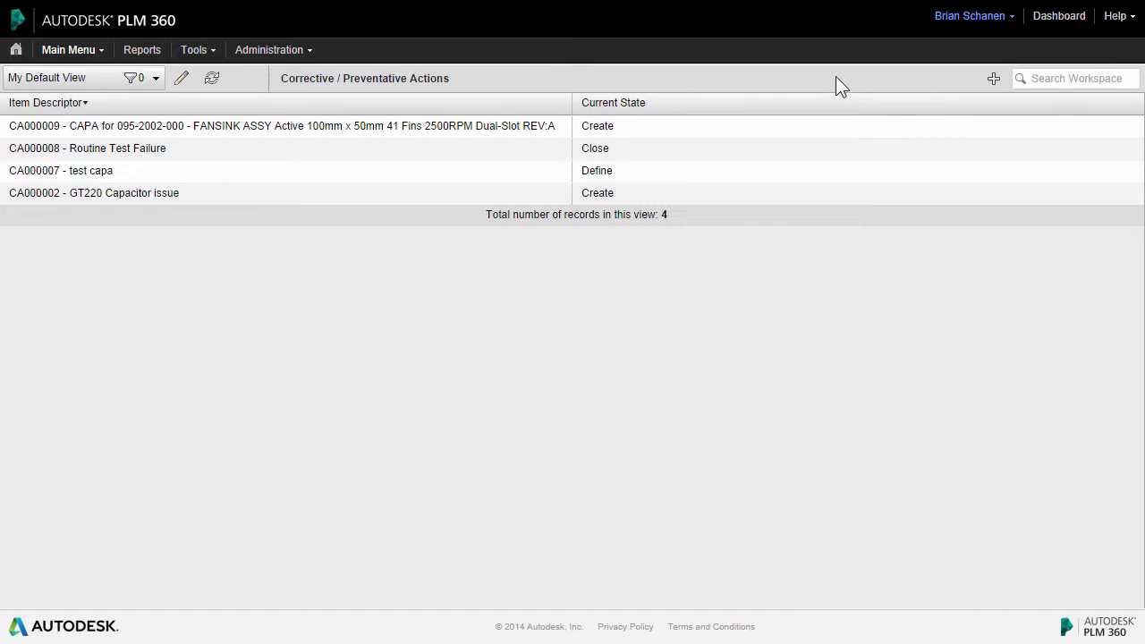
Open record CA000009 from the list and review its Create-state details and related NCR
{"action": "left_click", "coordinate": [627, 132]}
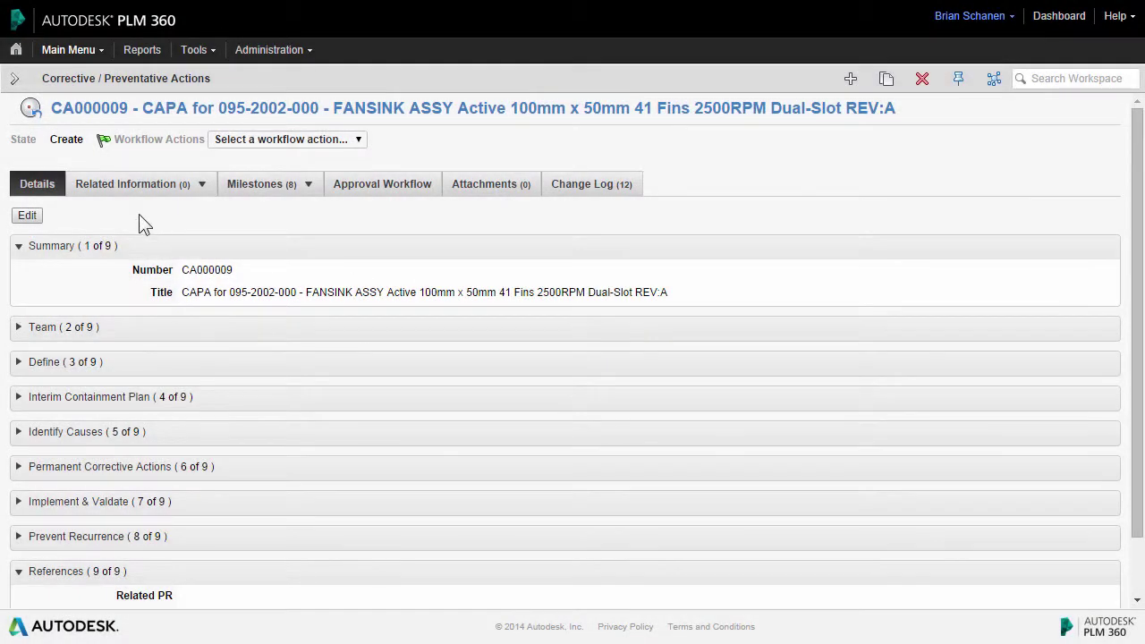
{"action": "scroll", "coordinate": [297, 312], "scroll_direction": "down", "scroll_amount": 2}
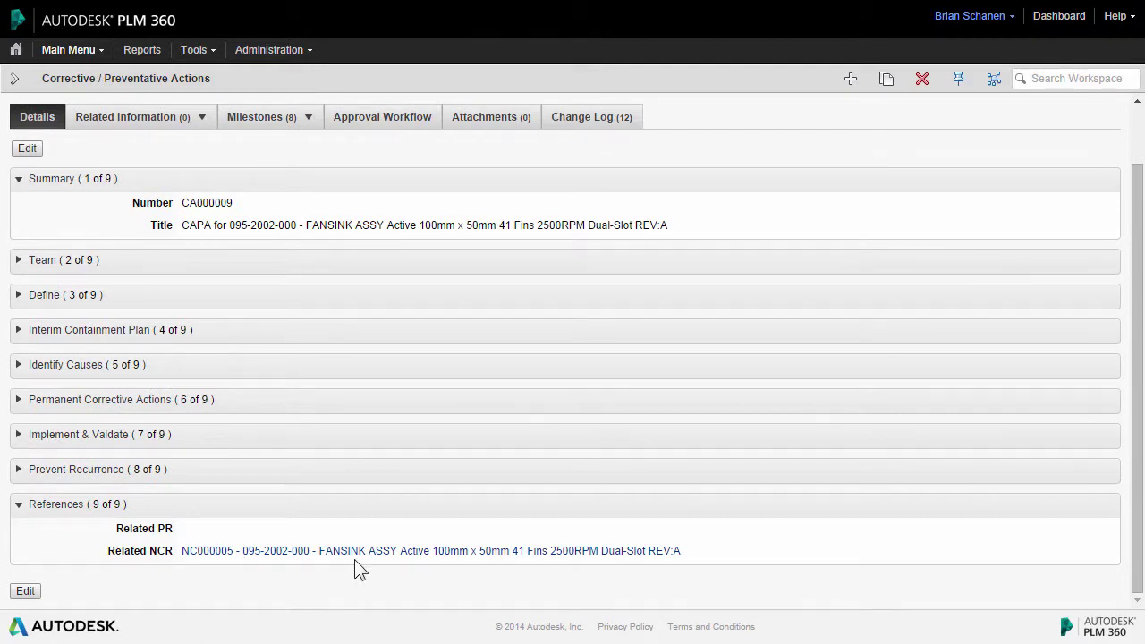
{"action": "scroll", "coordinate": [340, 335], "scroll_direction": "up", "scroll_amount": 2}
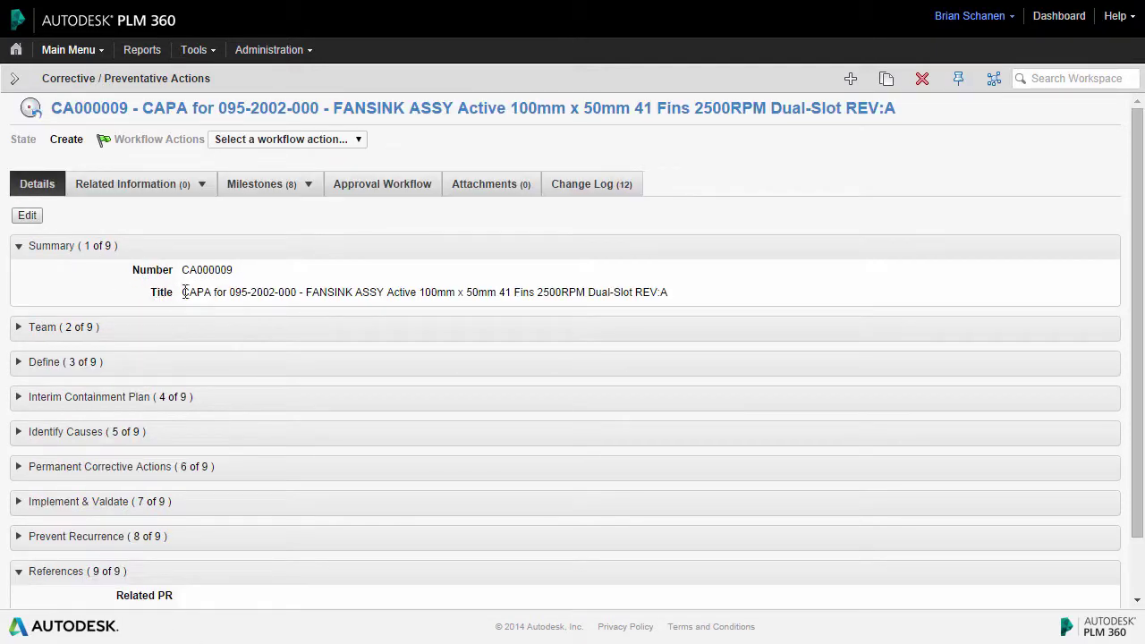
In the Team section, choose one approver each for Define and Contain, then save
{"action": "left_click", "coordinate": [26, 216]}
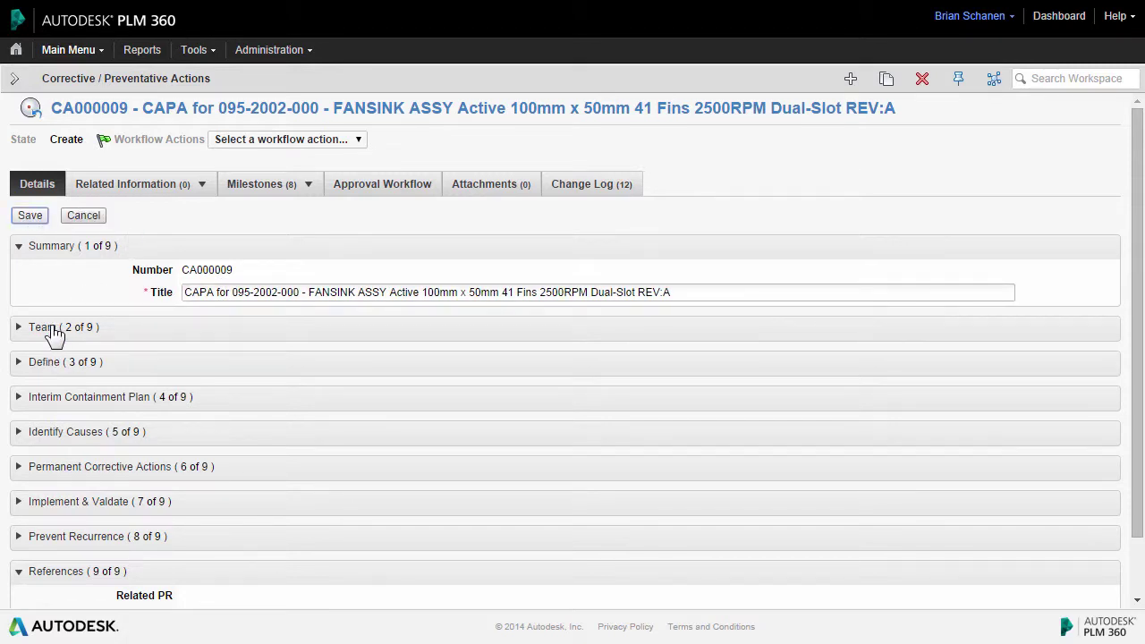
{"action": "left_click", "coordinate": [45, 328]}
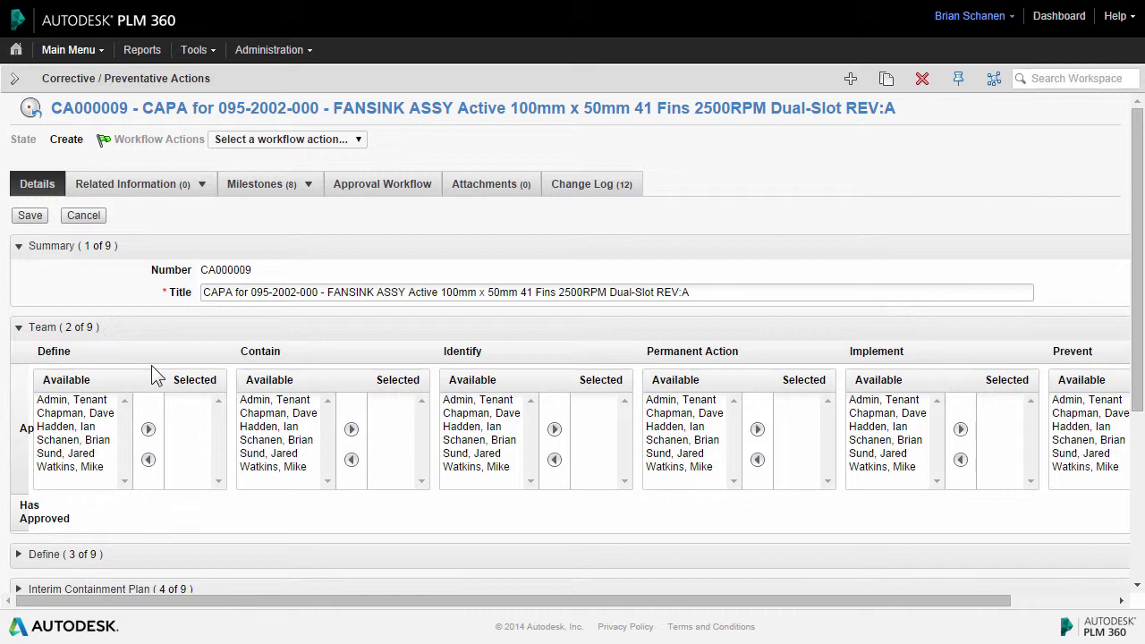
{"action": "scroll", "coordinate": [170, 491], "scroll_direction": "down", "scroll_amount": 2}
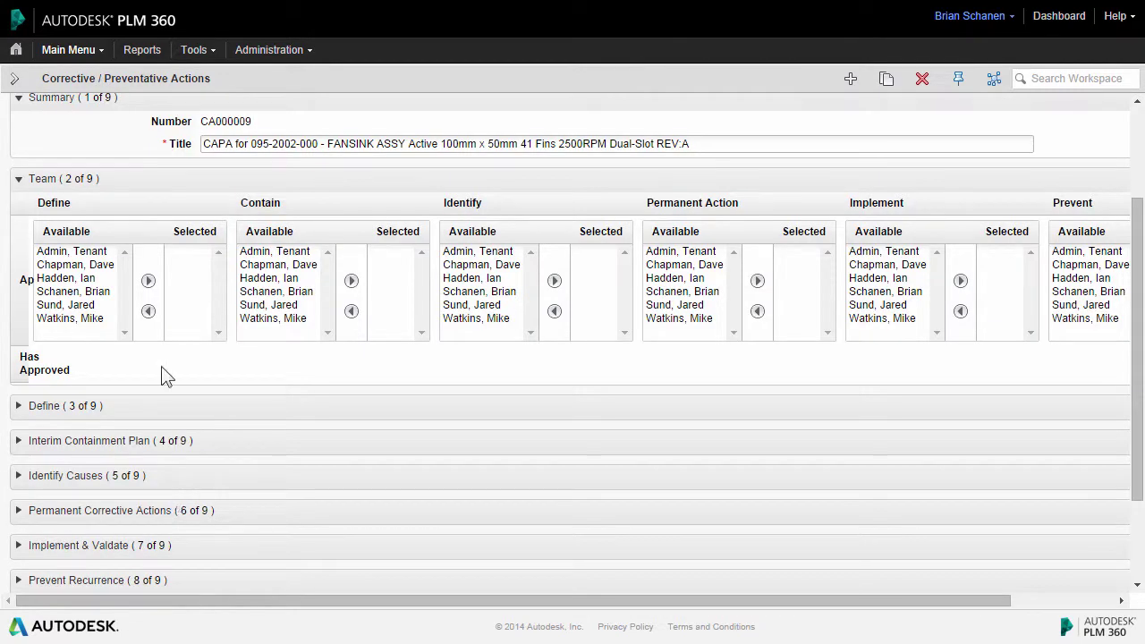
{"action": "left_click", "coordinate": [76, 292]}
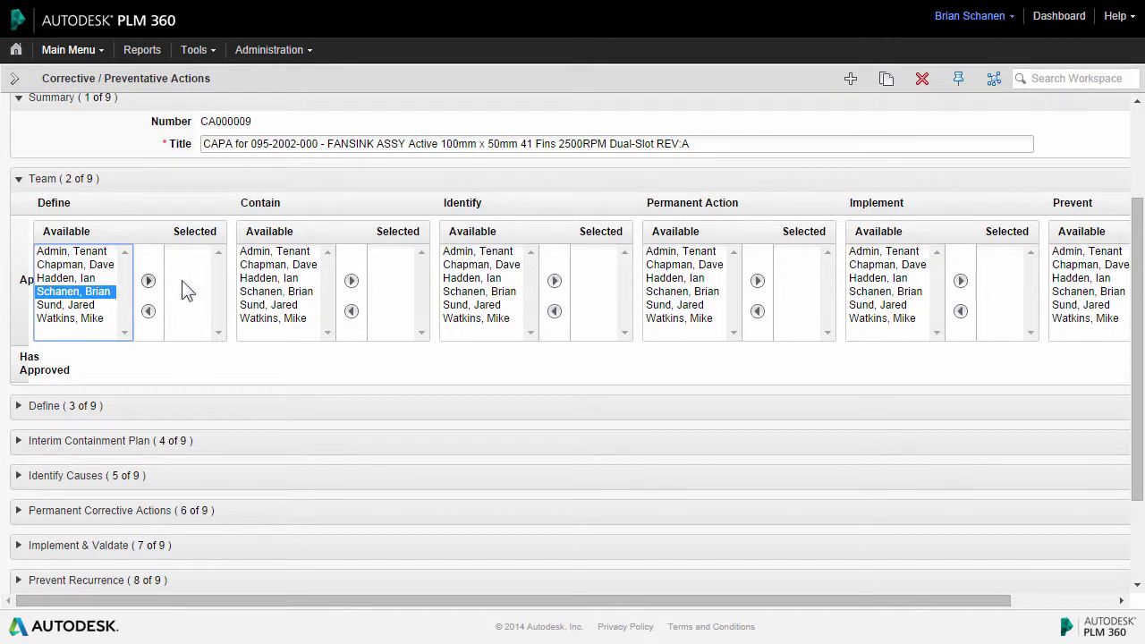
{"action": "left_click", "coordinate": [269, 293]}
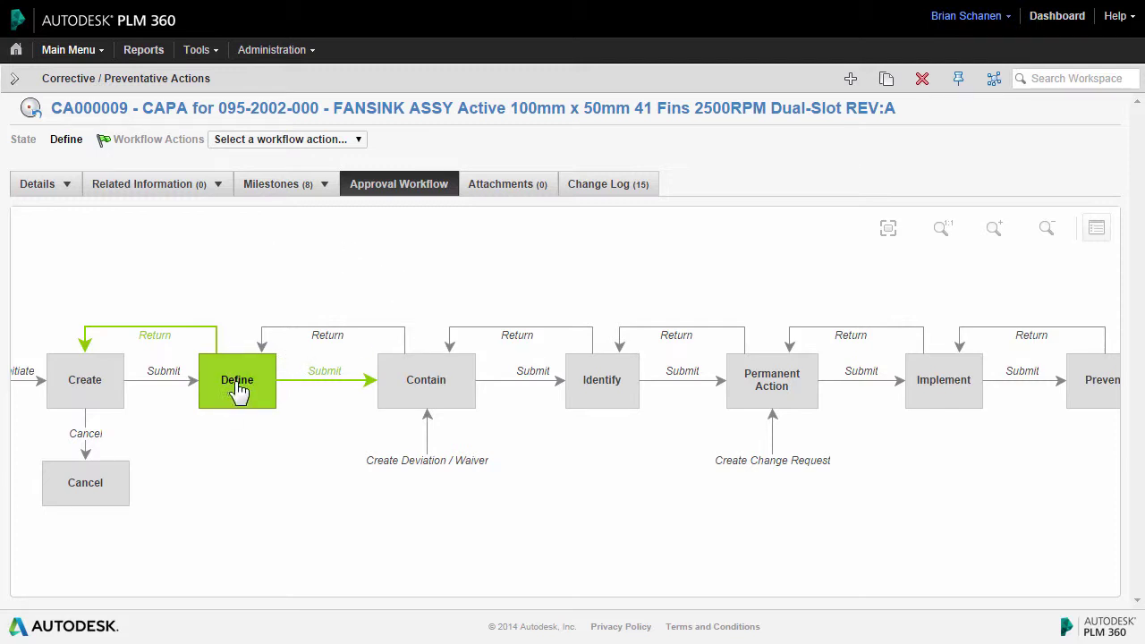
Try submitting CA000009 out of Define, which fails for missing Problem Statement and Scope
{"action": "left_click", "coordinate": [324, 381]}
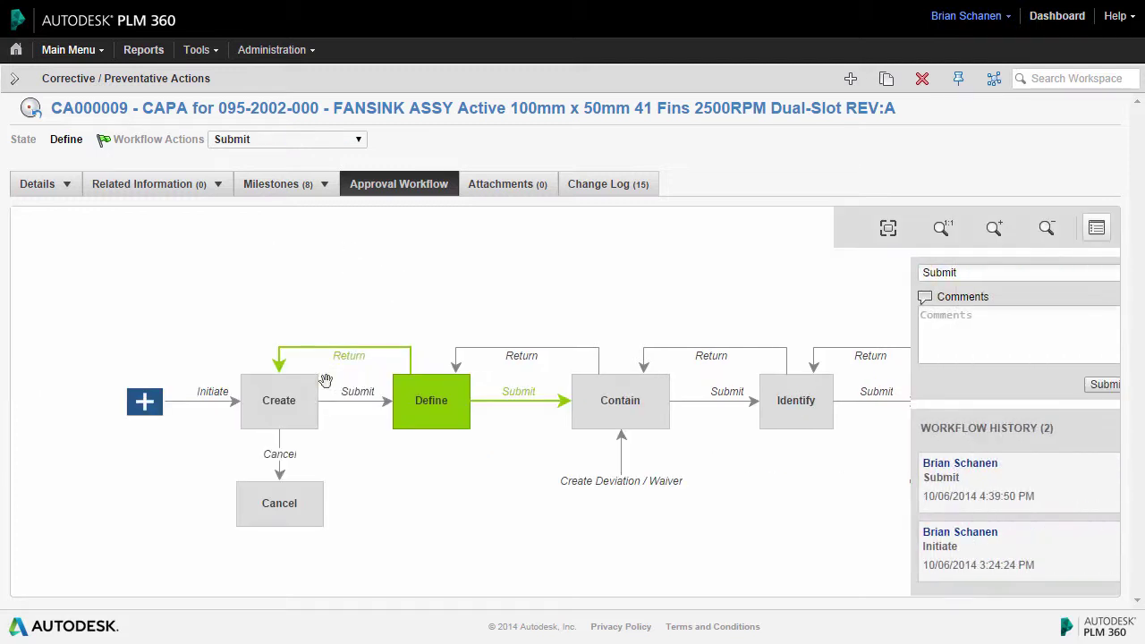
{"action": "left_click", "coordinate": [1029, 385]}
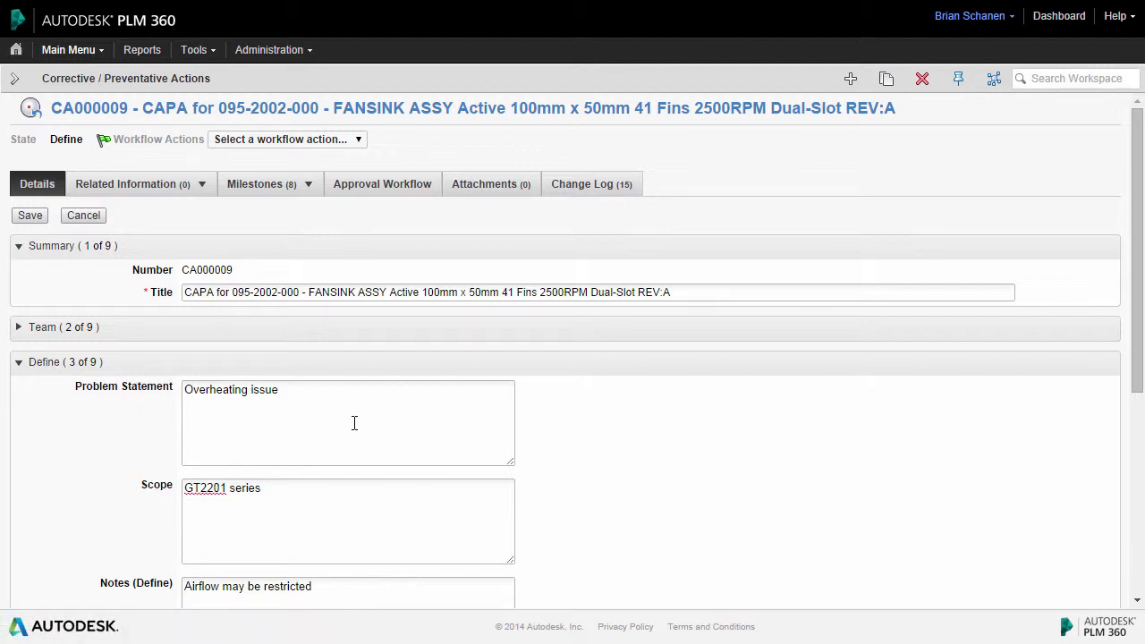
Save Problem Statement 'Overheating issue', Scope 'GT2201 series' and Notes 'Airflow may be restricted'
{"action": "left_click", "coordinate": [329, 396]}
{"action": "left_click", "coordinate": [331, 487]}
{"action": "left_click", "coordinate": [379, 587]}
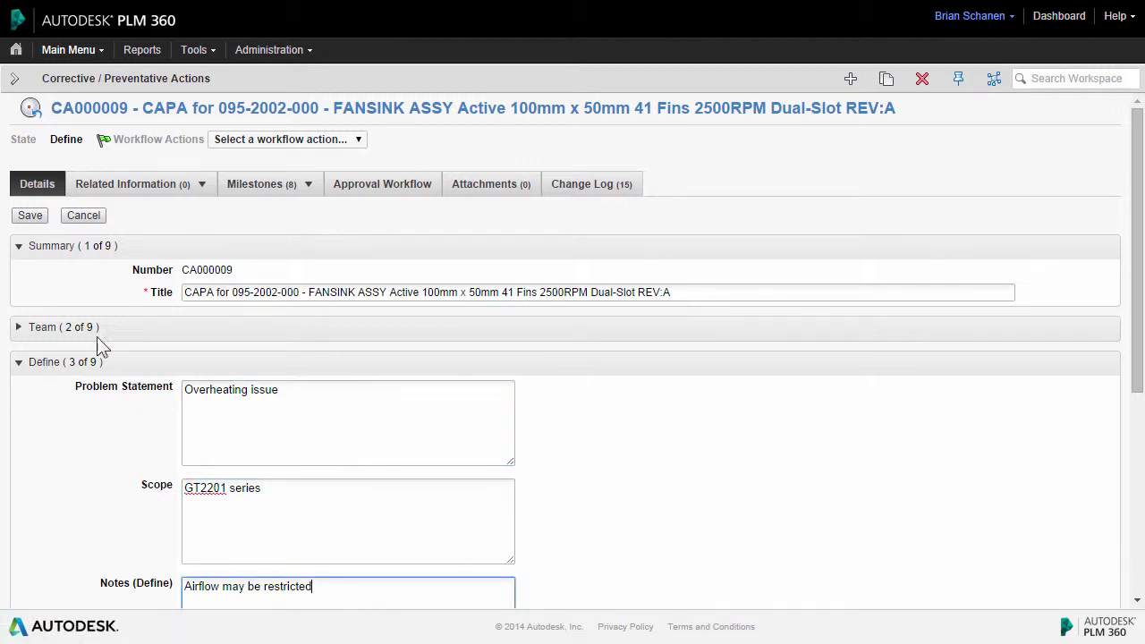
{"action": "left_click", "coordinate": [32, 220]}
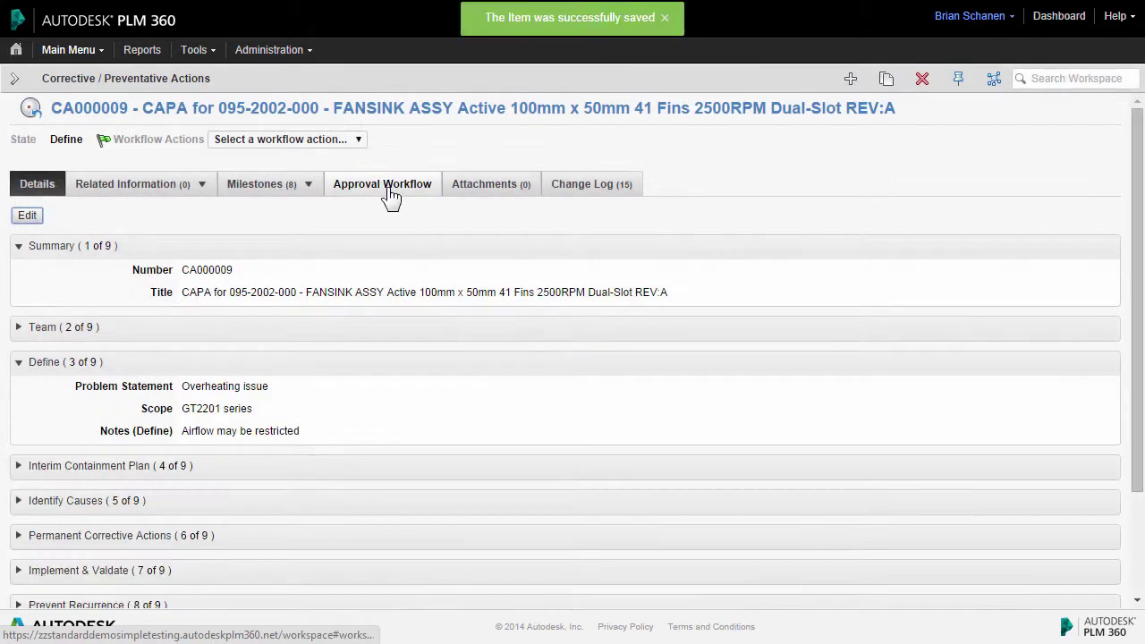
{"action": "left_click", "coordinate": [391, 188]}
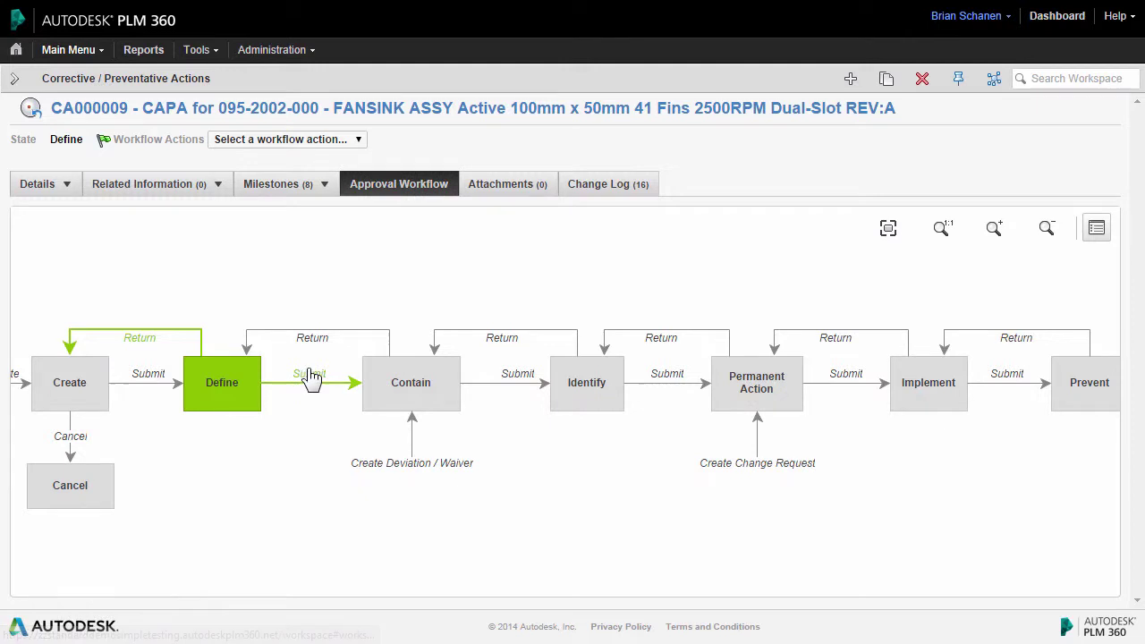
Submit the transition out of Define so CA000009 enters Contain
{"action": "left_click", "coordinate": [301, 379]}
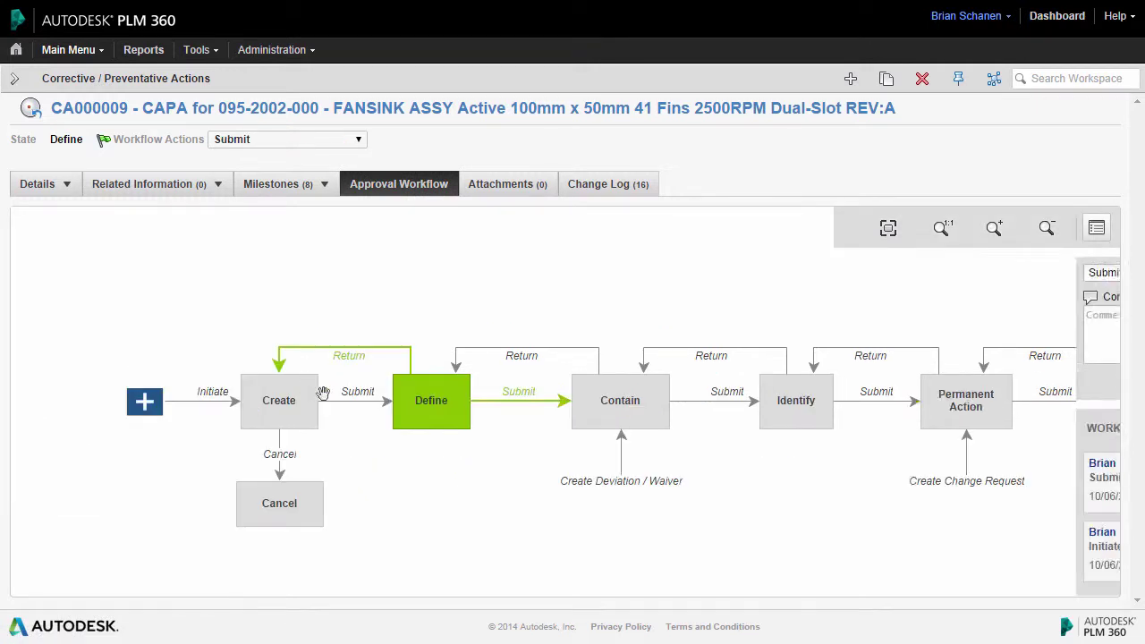
{"action": "left_click", "coordinate": [1033, 389]}
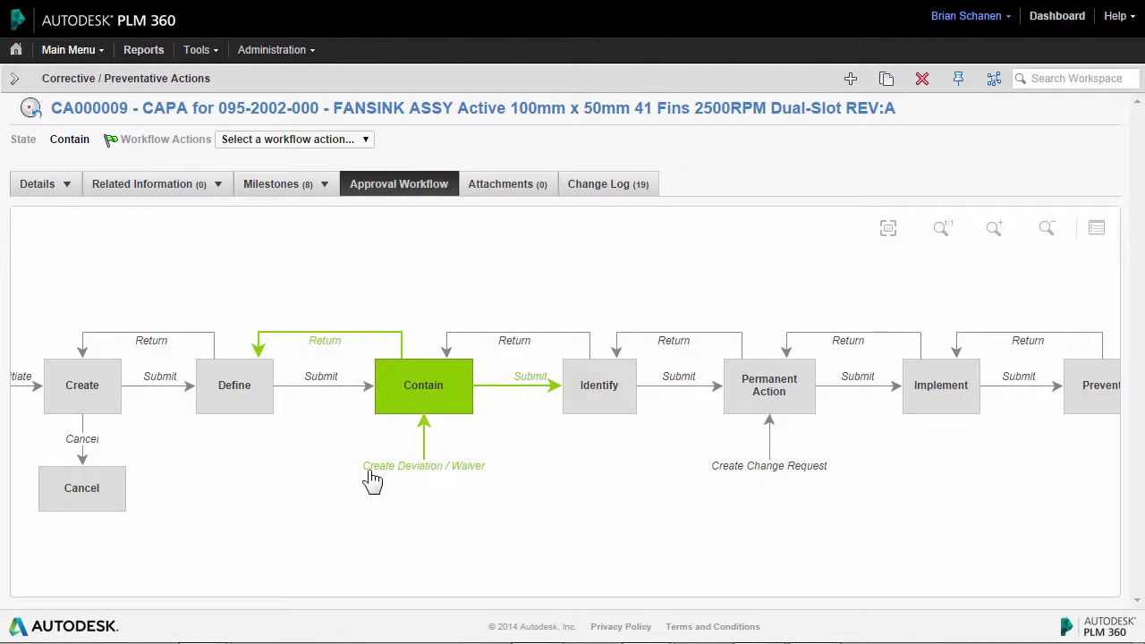
Save a Create Deviation / Waiver workflow step on CA000009
{"action": "left_click", "coordinate": [436, 477]}
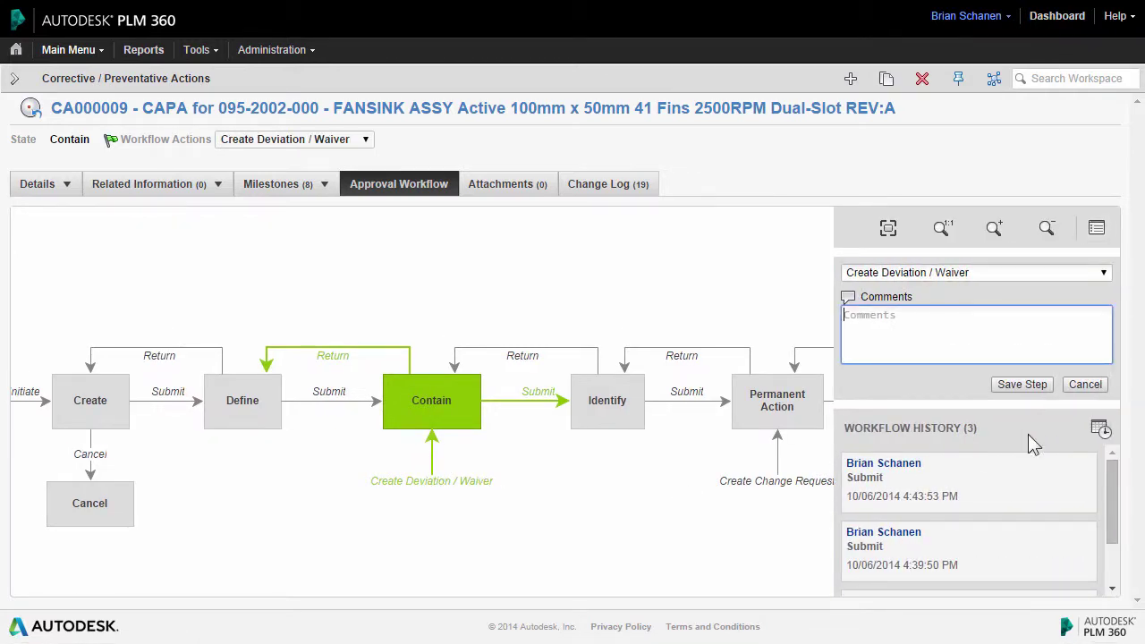
{"action": "left_click", "coordinate": [1023, 394]}
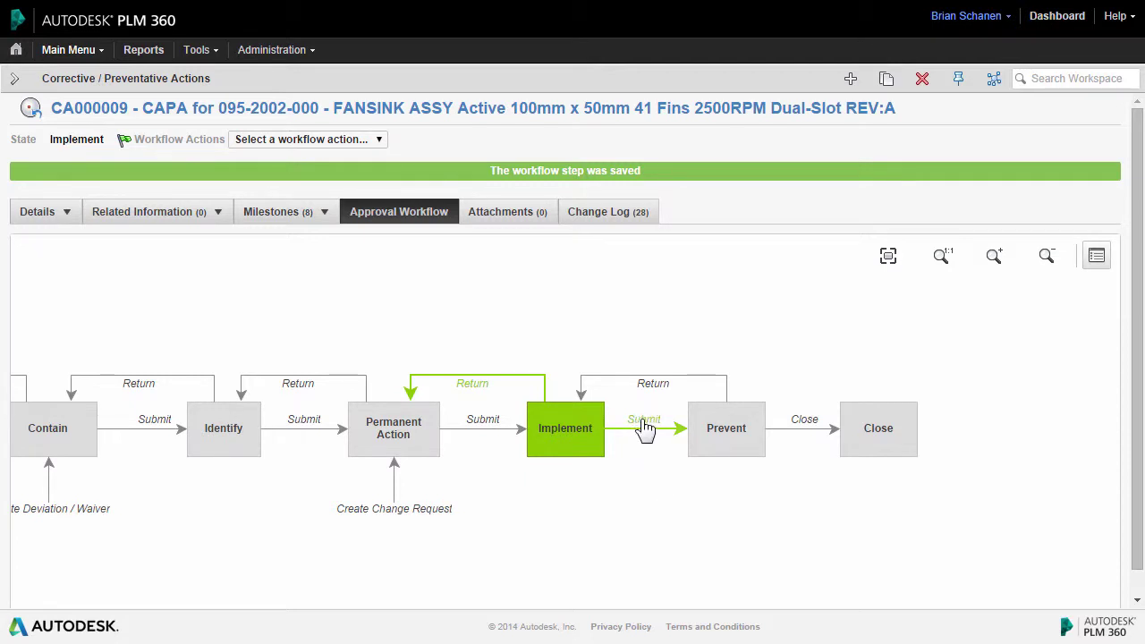
Submit CA000009 from Implement onward into the Prevent state
{"action": "left_click", "coordinate": [653, 427]}
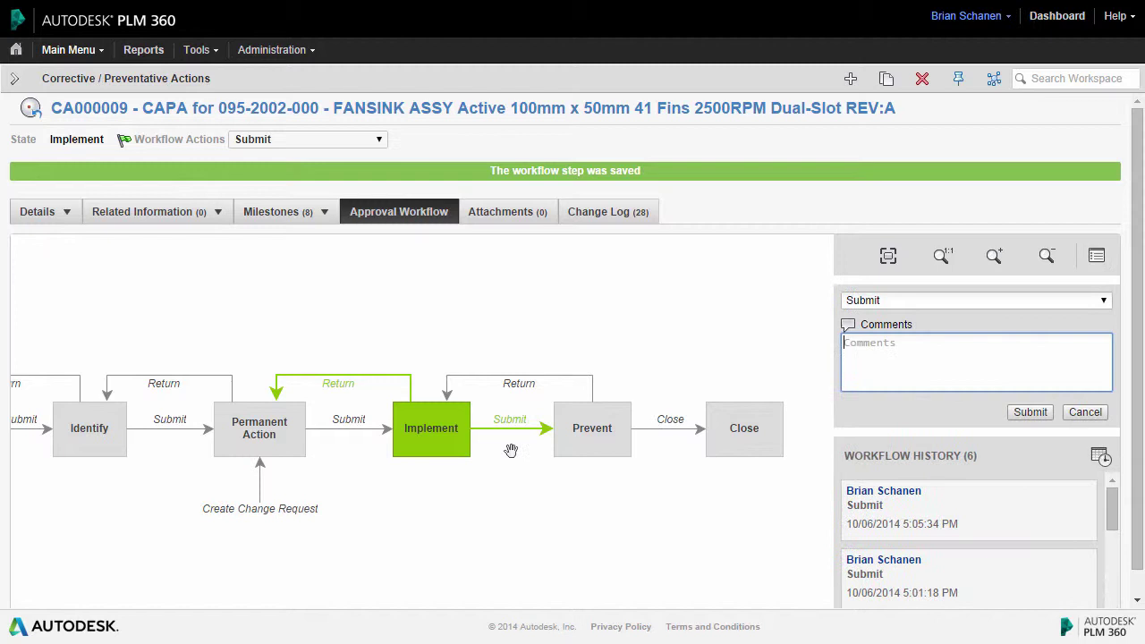
{"action": "left_click", "coordinate": [1036, 414]}
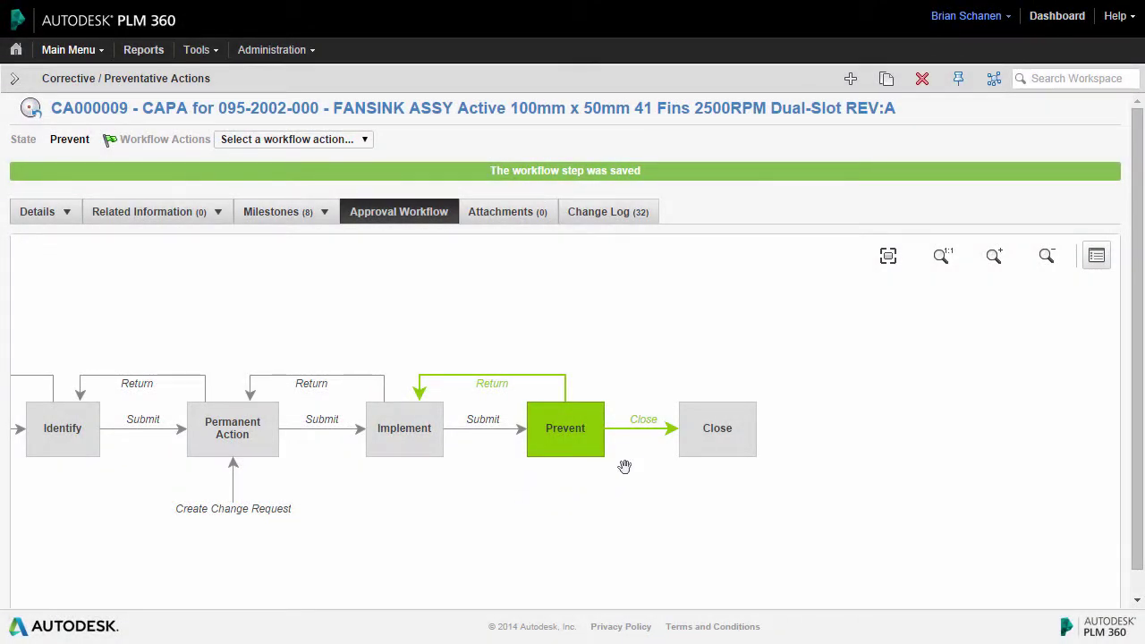
Submit the Close transition from Prevent for CA000009
{"action": "left_click", "coordinate": [647, 425]}
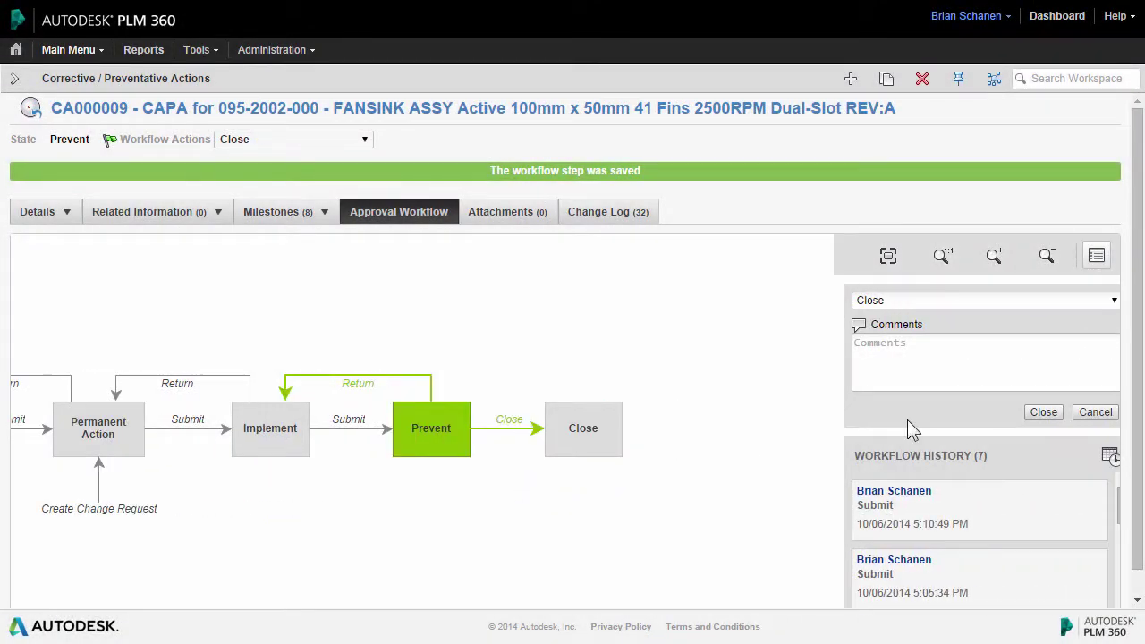
{"action": "left_click", "coordinate": [1043, 416]}
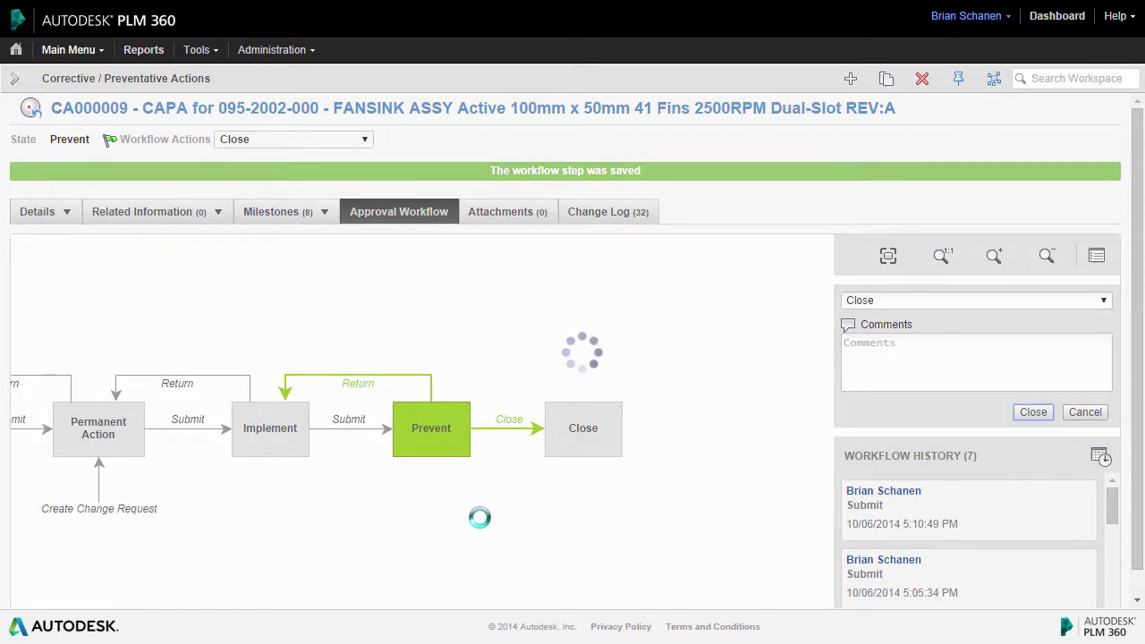